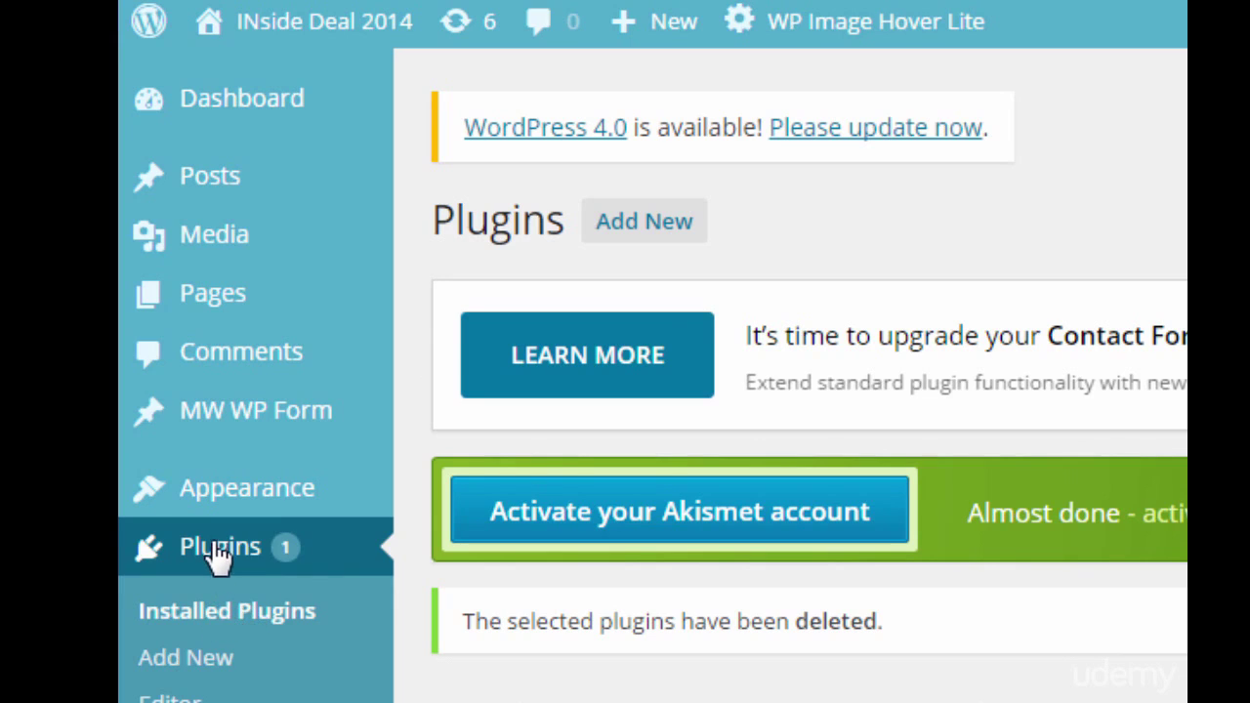
Search the plugin directory for "backwpup" to add a new plugin
{"action": "left_click", "coordinate": [188, 662]}
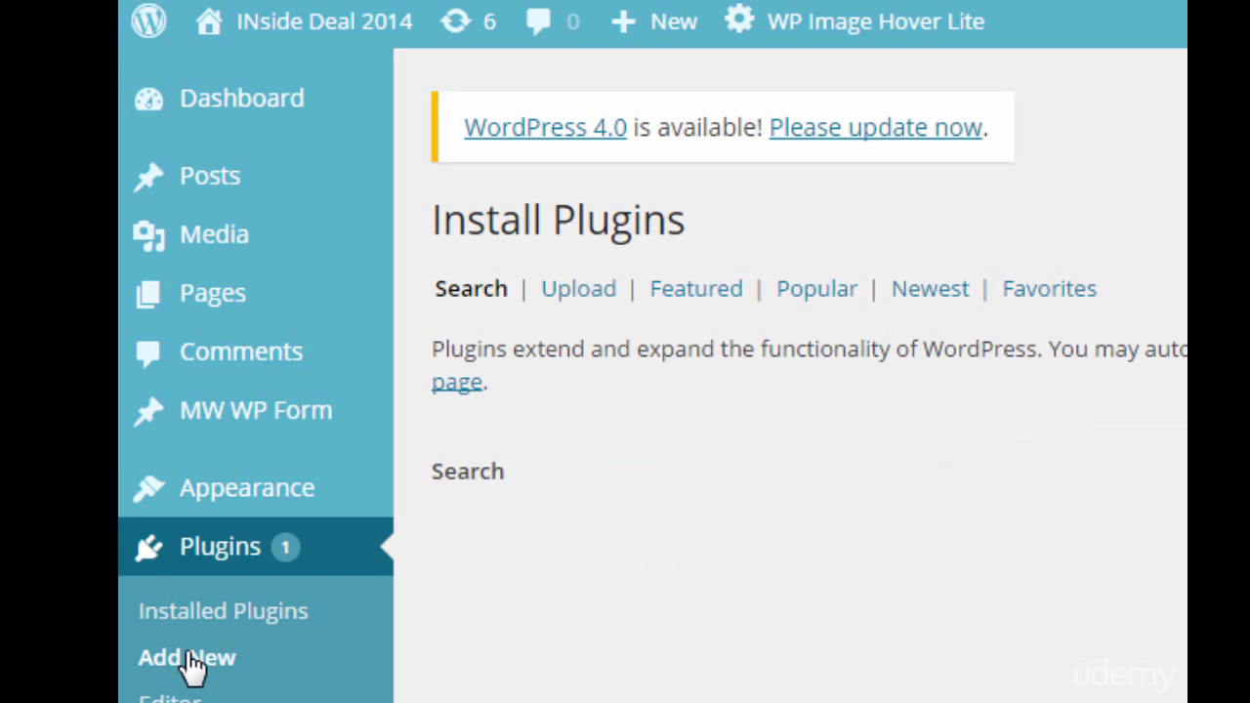
{"action": "type", "text": "backwpup"}
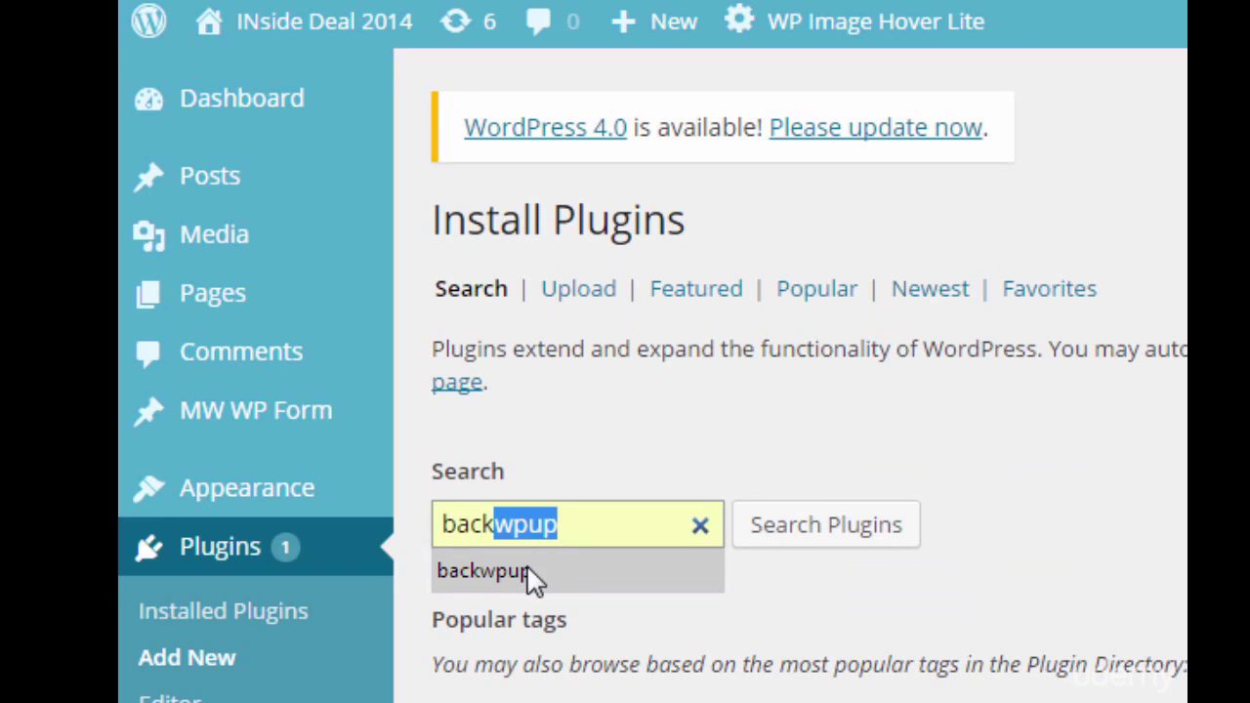
{"action": "left_click", "coordinate": [533, 578]}
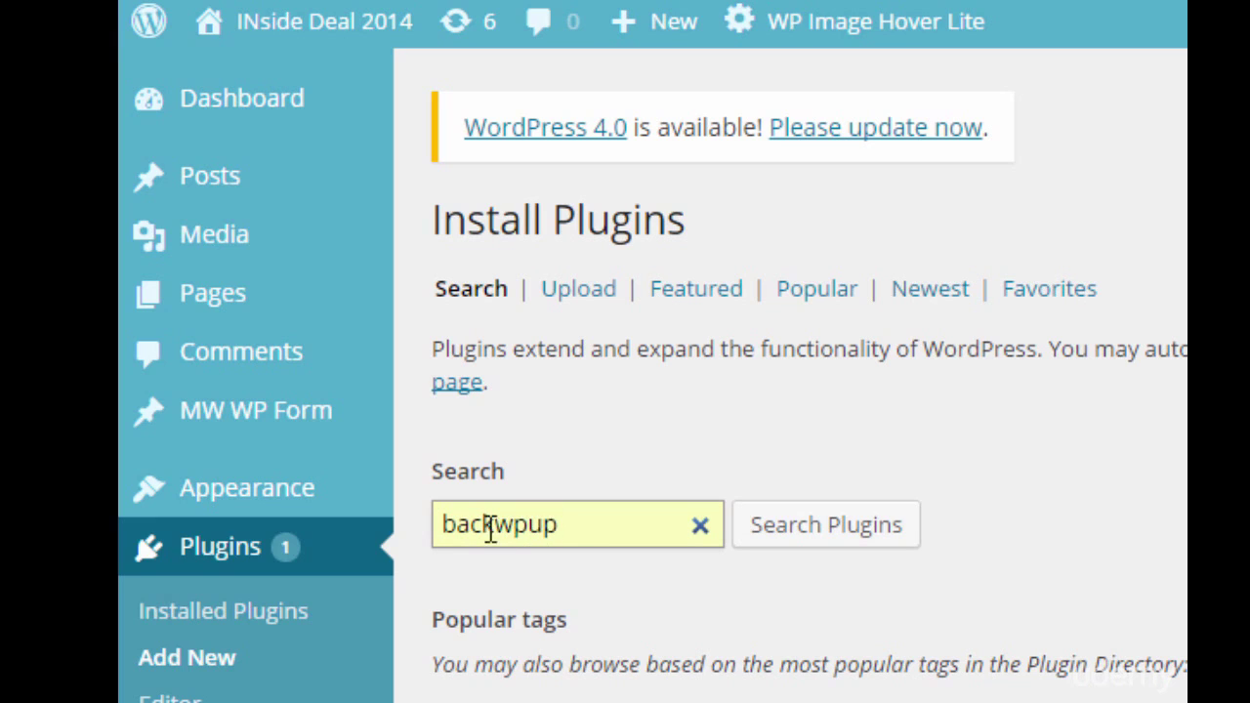
{"action": "left_click", "coordinate": [789, 537]}
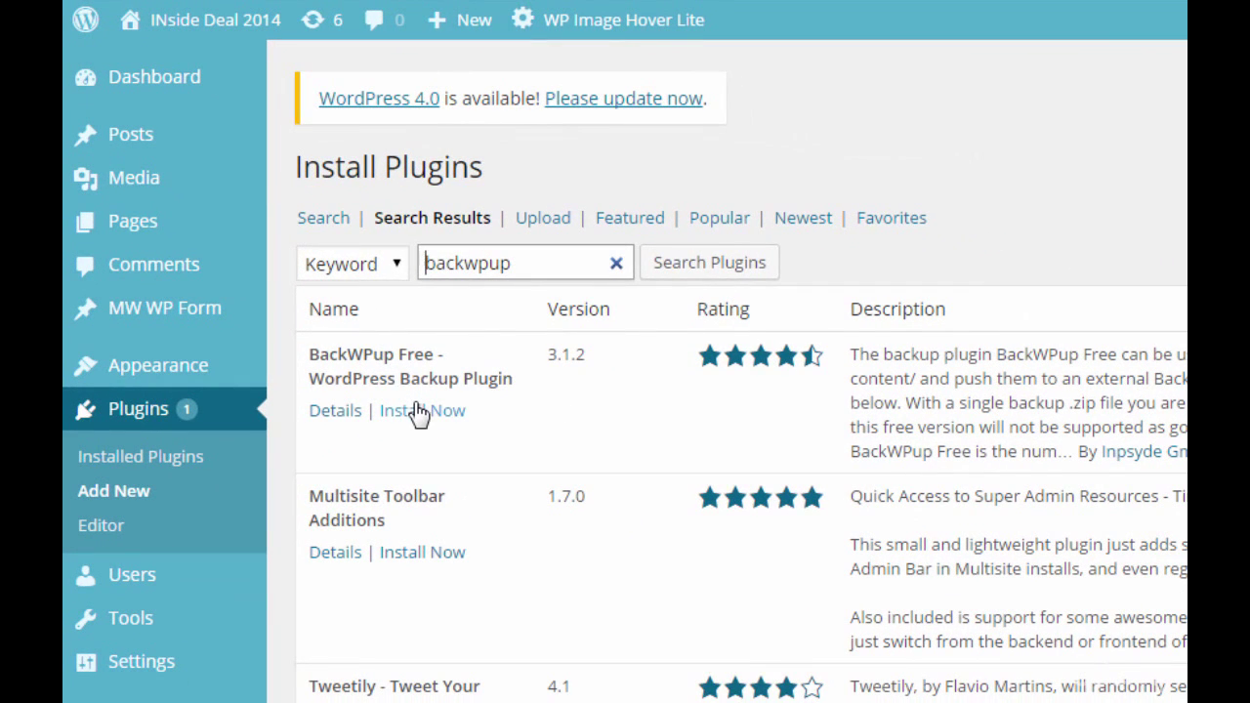
Install and activate the BackWPup Free - WordPress Backup Plugin
{"action": "left_click", "coordinate": [420, 411]}
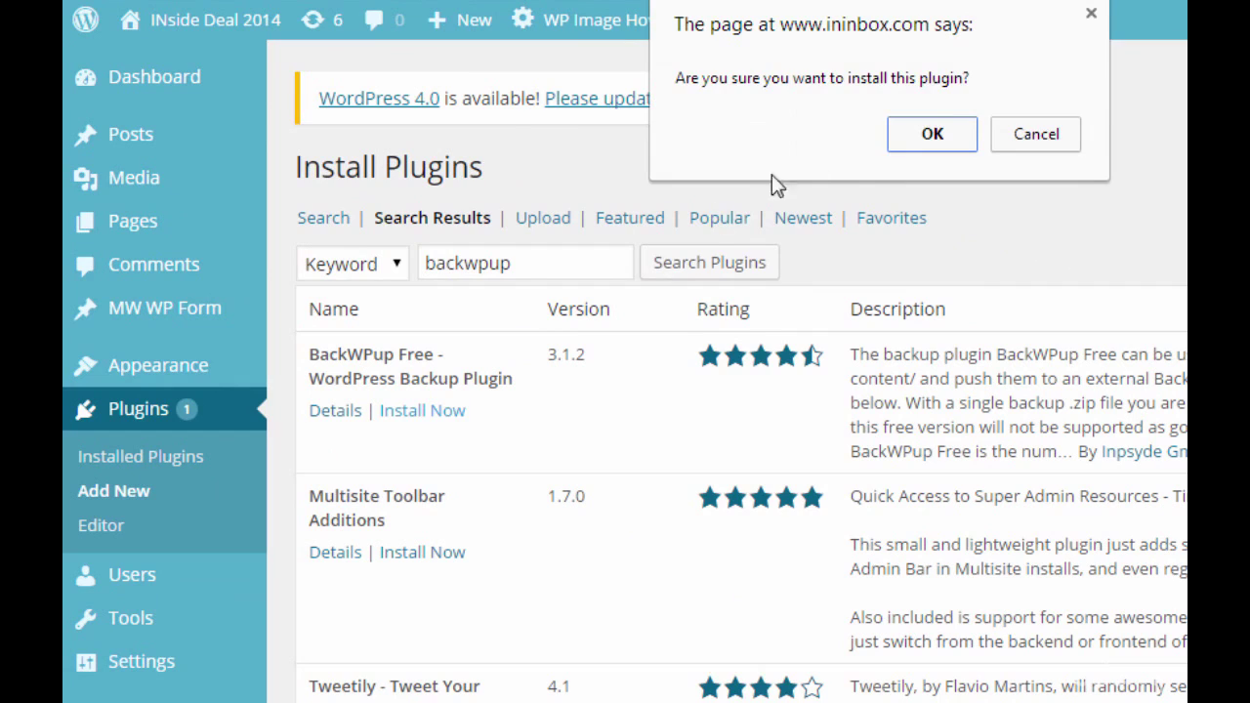
{"action": "left_click", "coordinate": [925, 137]}
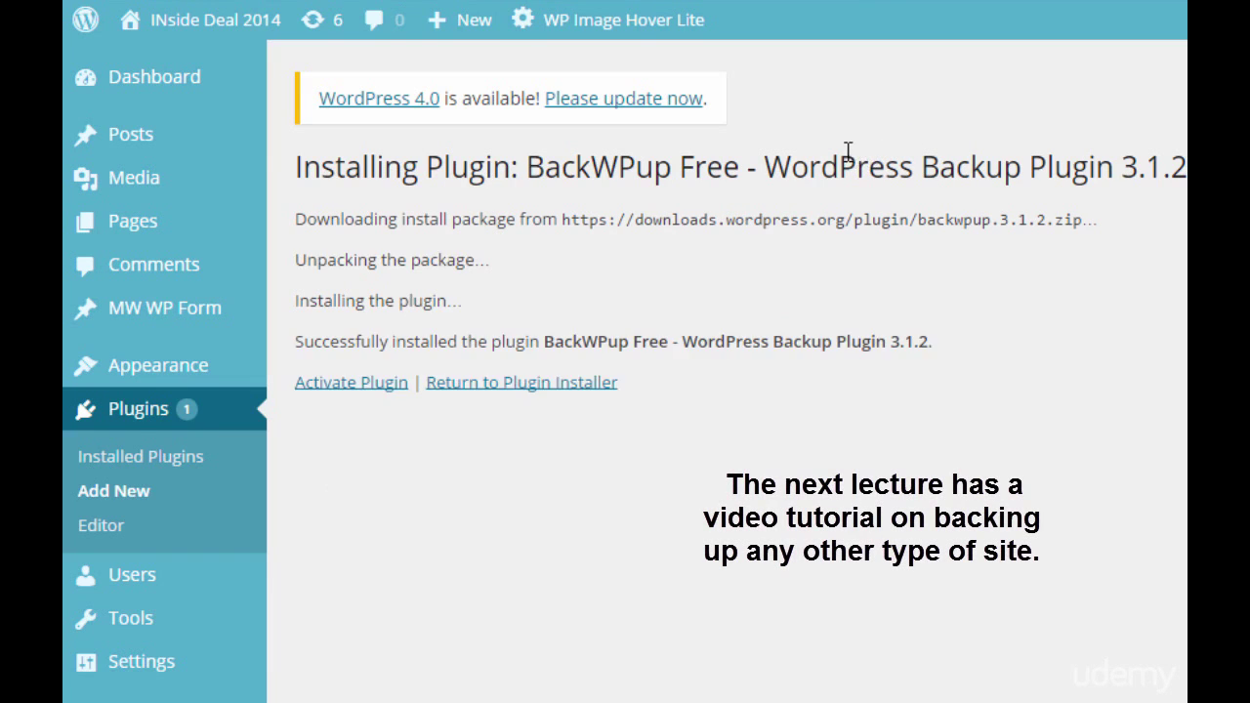
{"action": "left_click", "coordinate": [342, 382]}
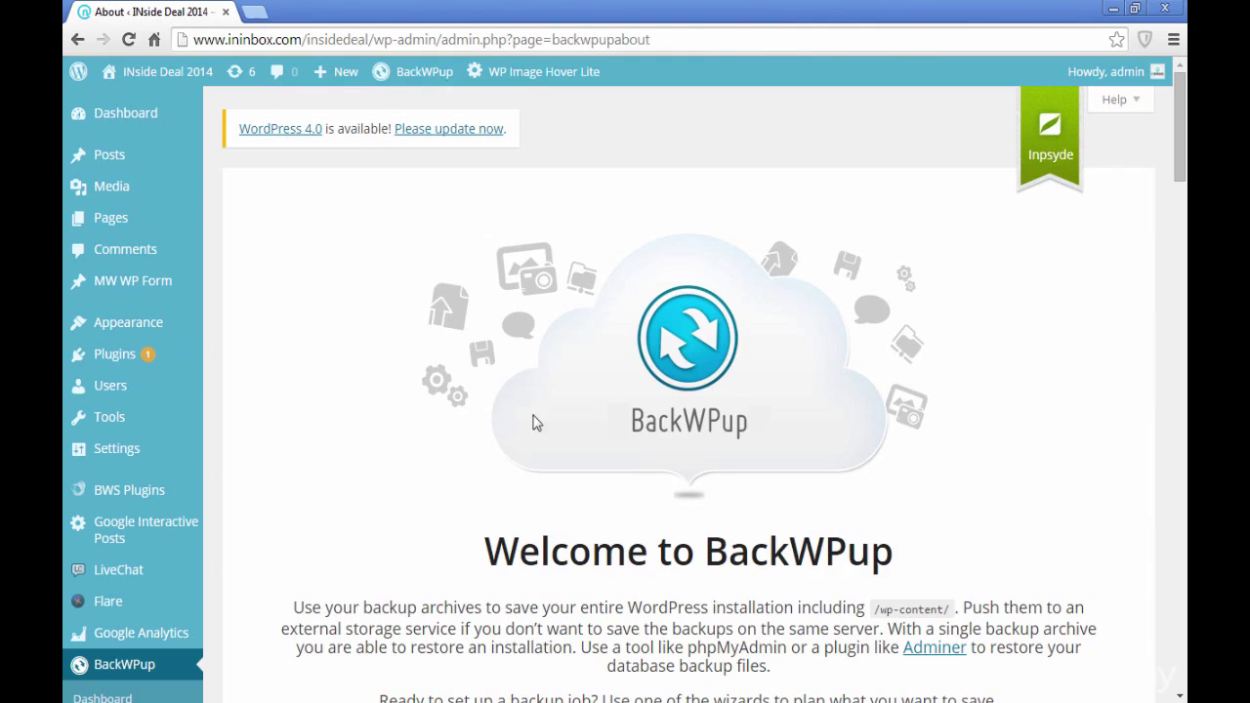
Add a new BackWPup job and name it "Backup"
{"action": "left_click_drag", "start_coordinate": [1179, 149], "coordinate": [1181, 222]}
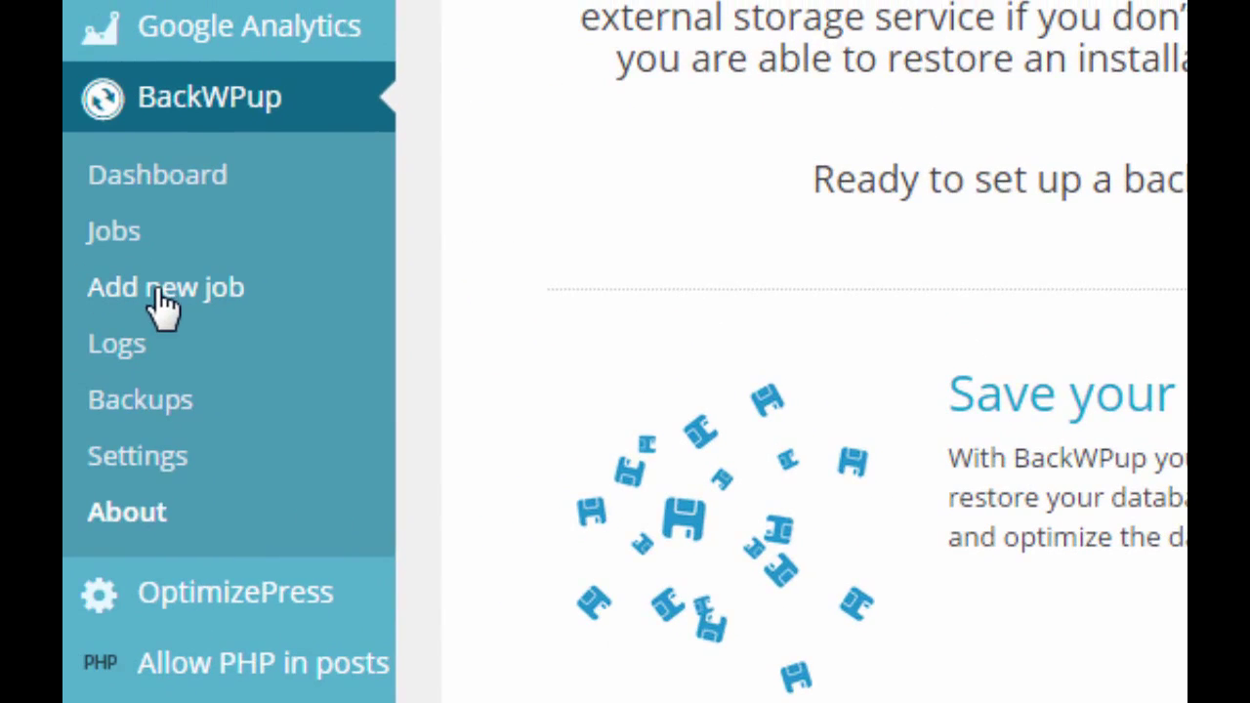
{"action": "left_click", "coordinate": [162, 305]}
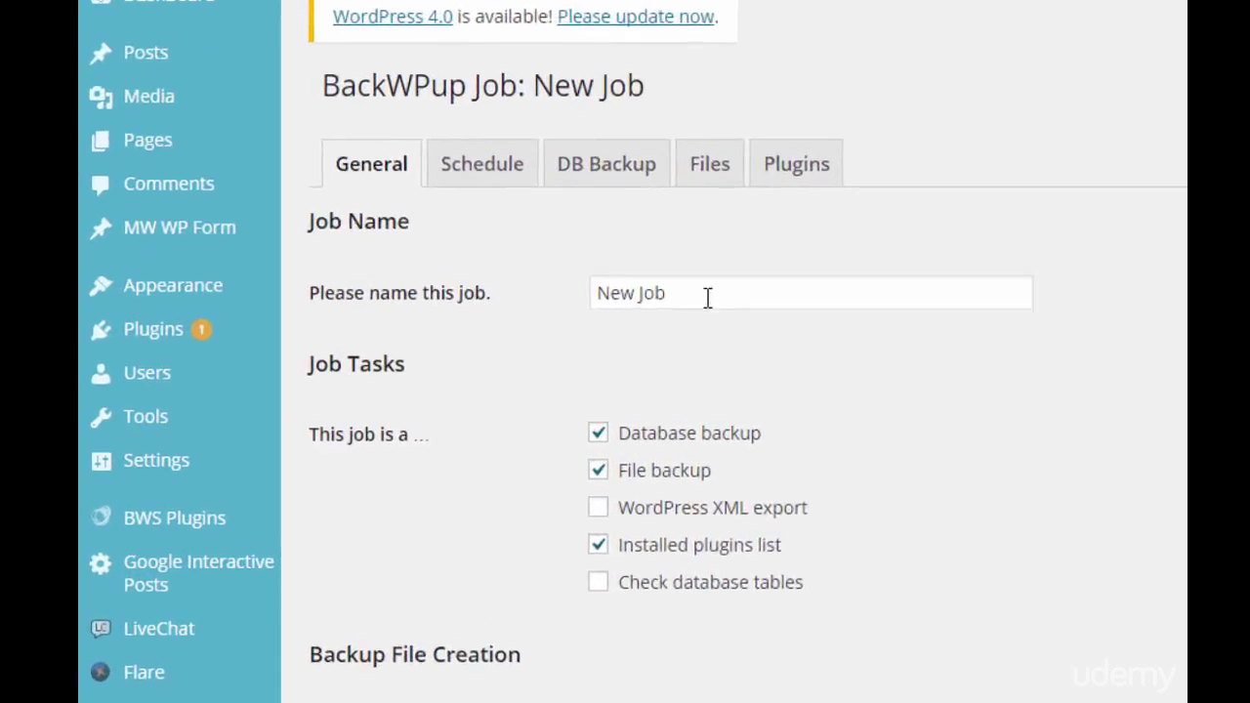
{"action": "left_click_drag", "start_coordinate": [771, 274], "coordinate": [675, 274]}
{"action": "key", "text": "BackSpace"}
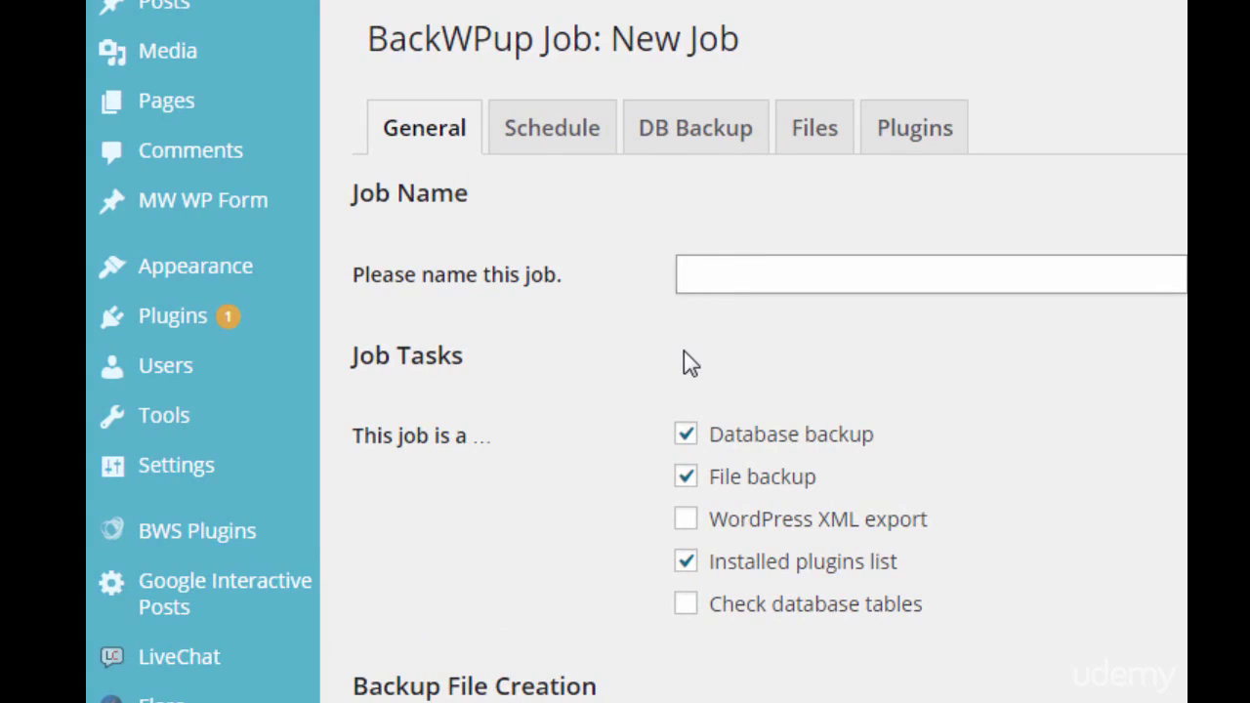
{"action": "type", "text": "Backup"}
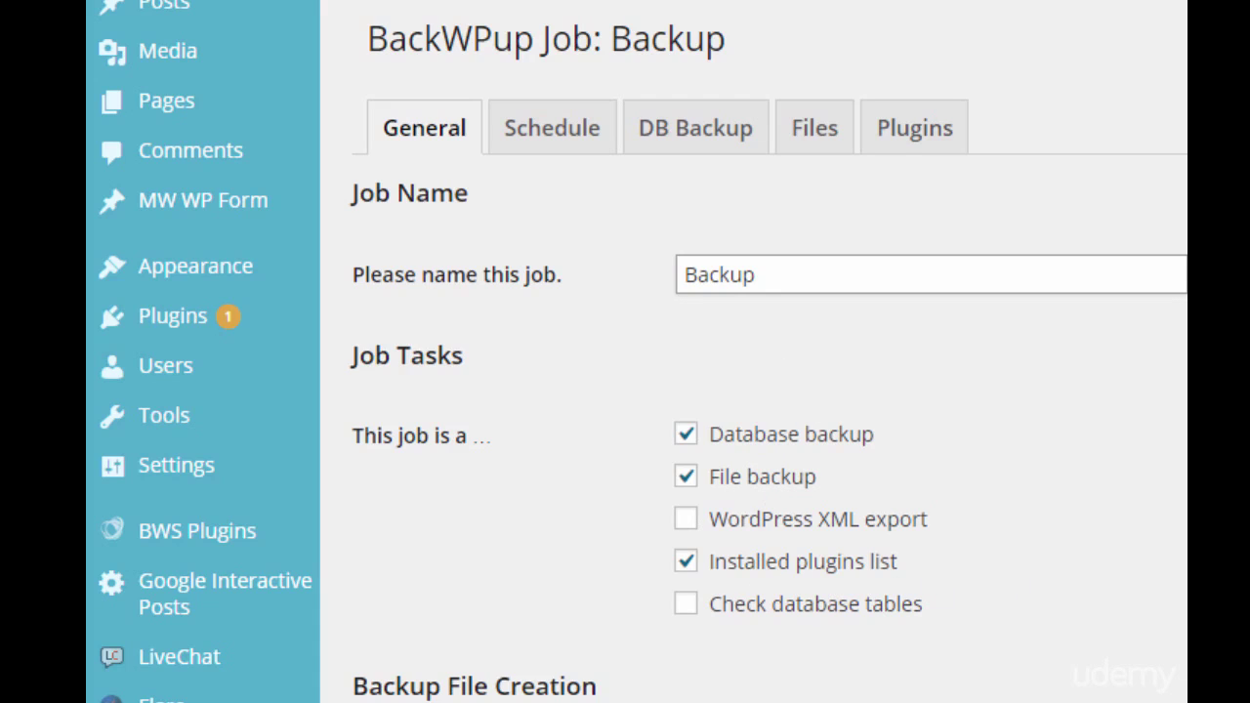
Set the job's destination to Backup to Folder and check the folder path where the backups are stored
{"action": "scroll", "coordinate": [636, 391], "scroll_direction": "down", "scroll_amount": 8}
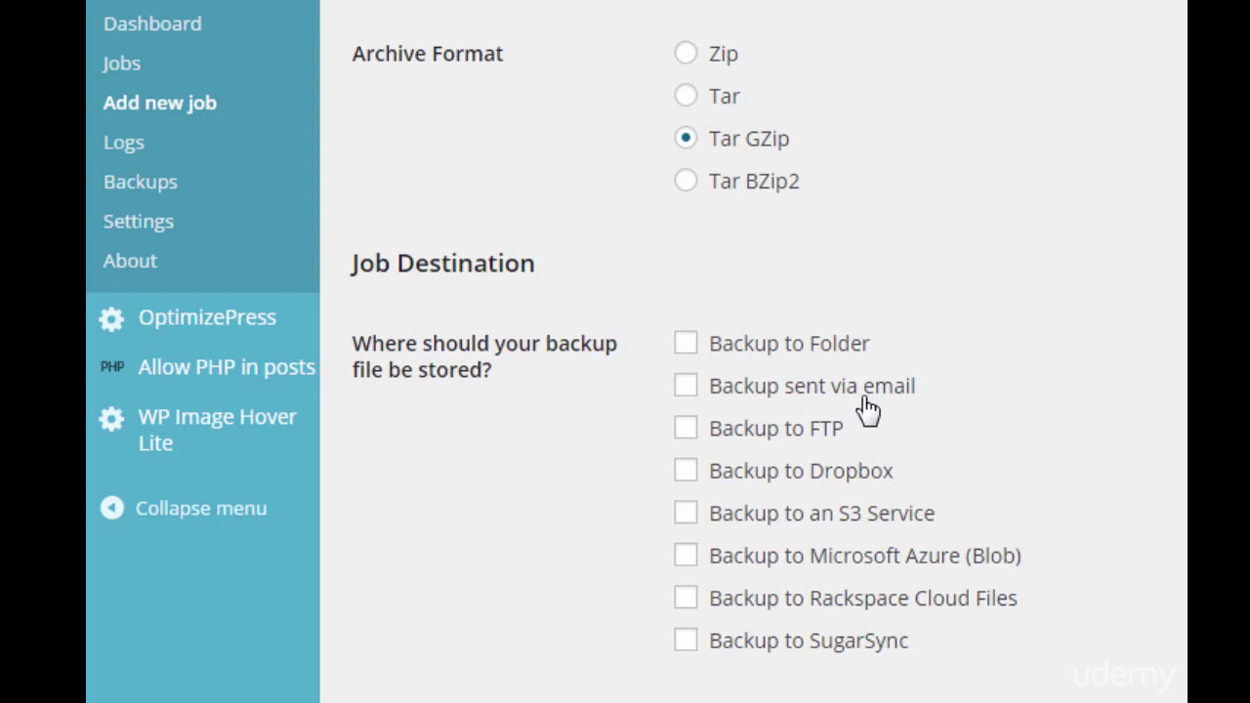
{"action": "left_click", "coordinate": [686, 347]}
{"action": "scroll", "coordinate": [634, 351], "scroll_direction": "up", "scroll_amount": 10}
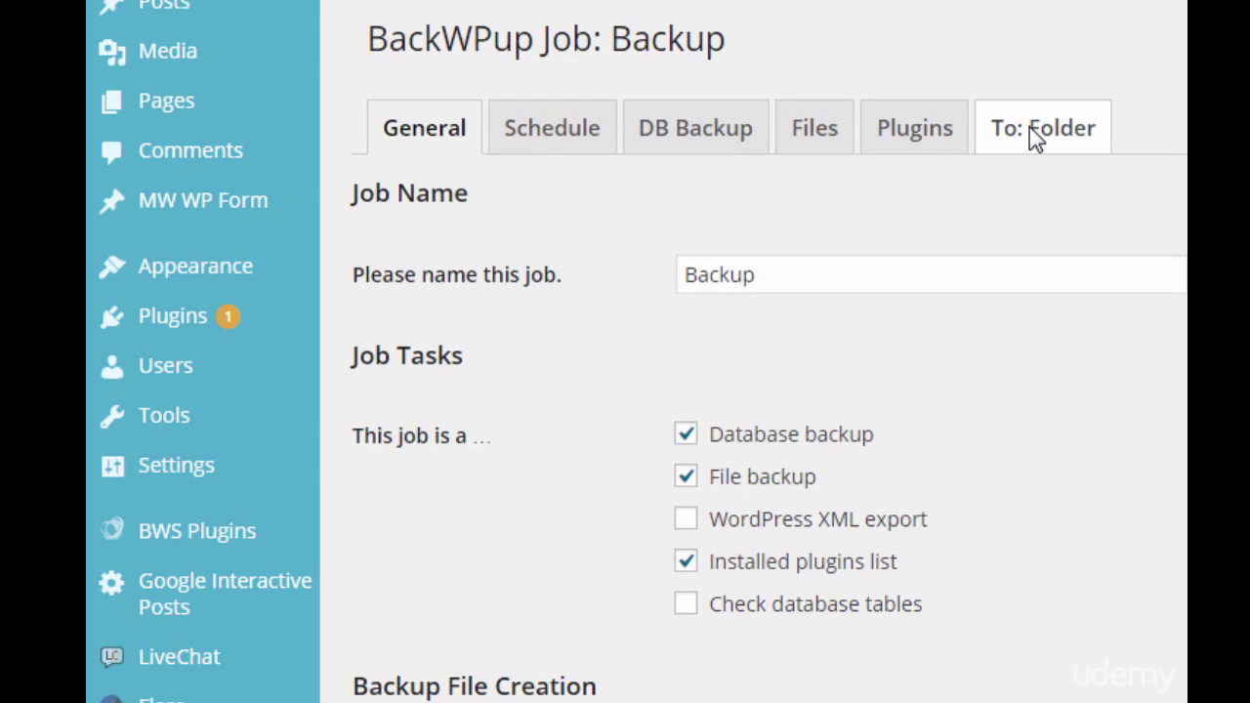
{"action": "left_click", "coordinate": [1029, 127]}
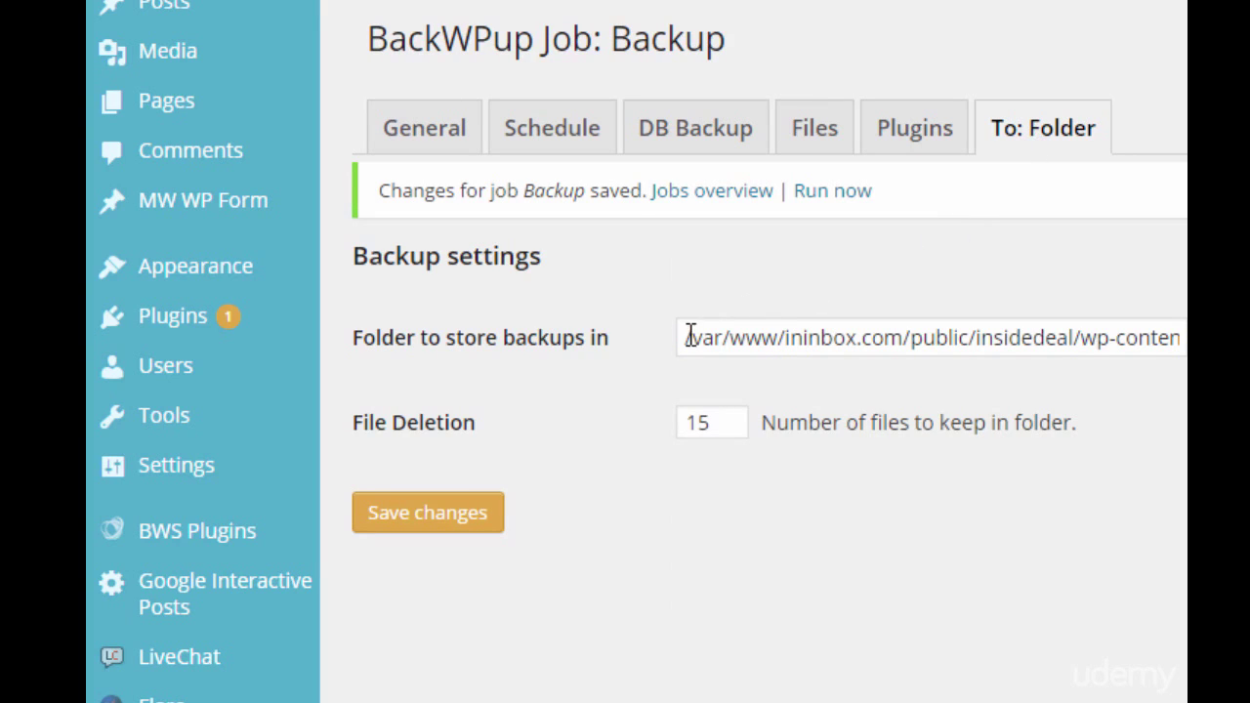
{"action": "left_click_drag", "start_coordinate": [683, 337], "coordinate": [1215, 332]}
{"action": "left_click", "coordinate": [1170, 393]}
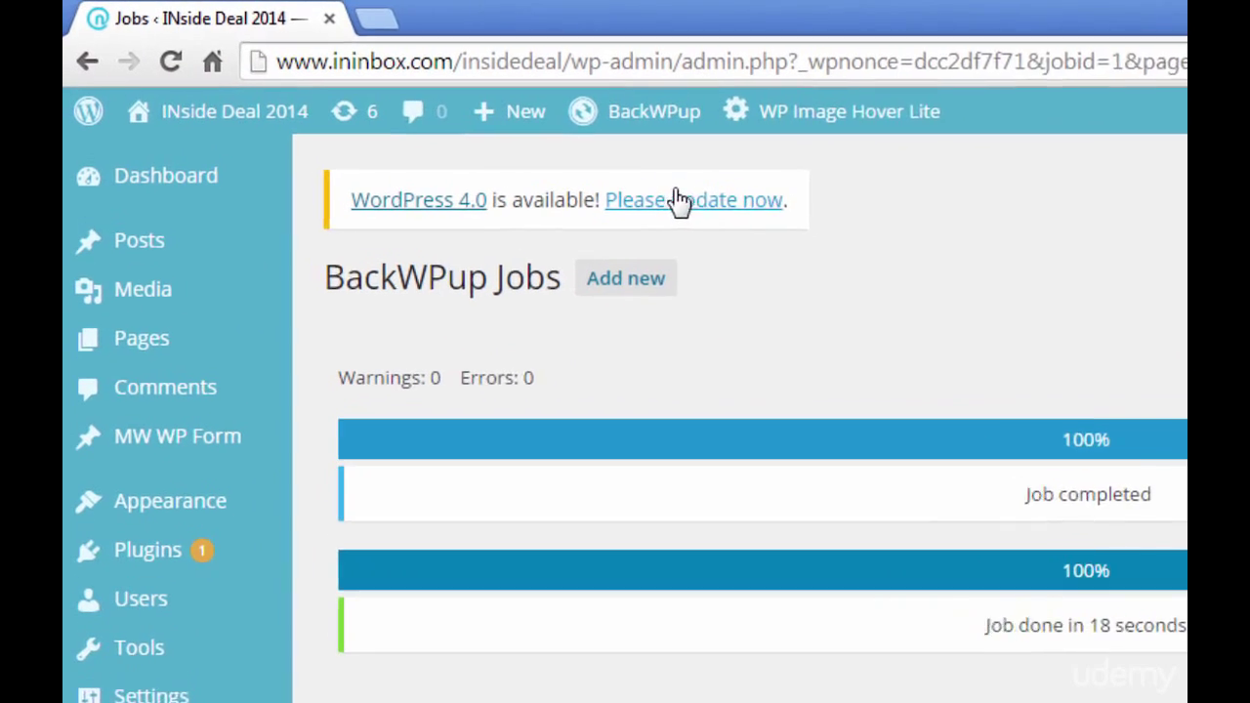
Go to the WordPress updates page and select all plugins and all themes that have new versions
{"action": "left_click", "coordinate": [734, 203]}
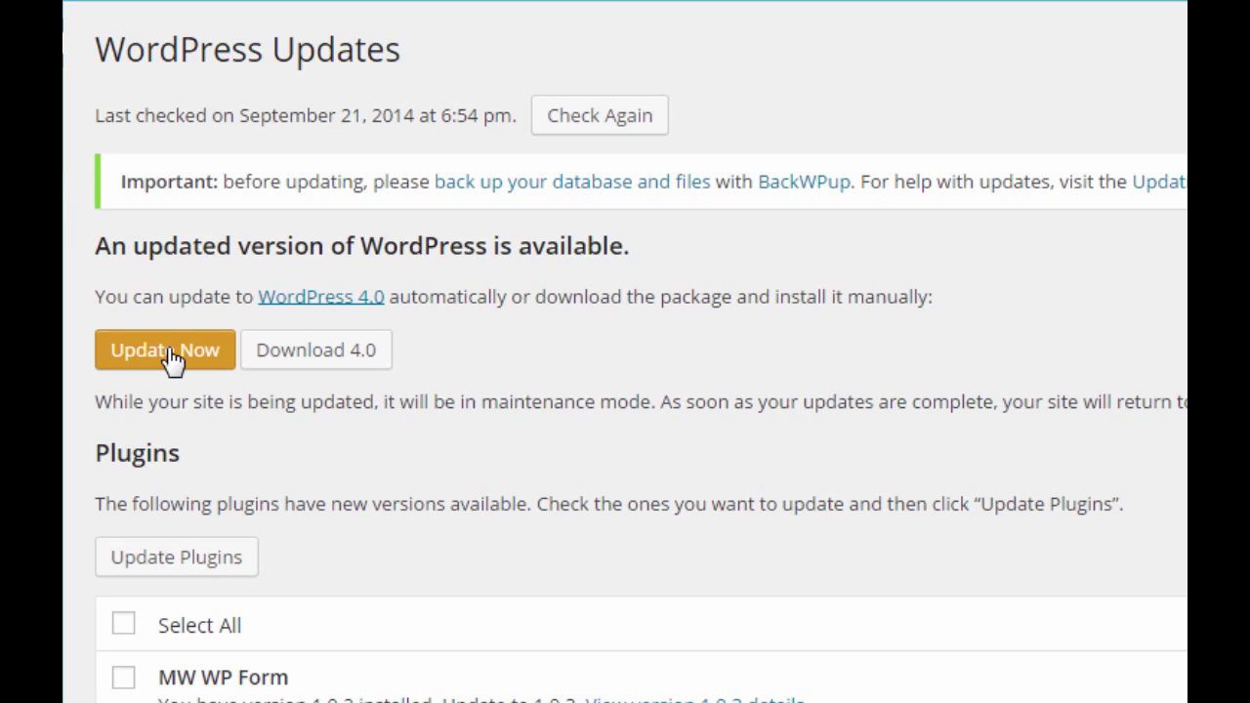
{"action": "left_click", "coordinate": [124, 678]}
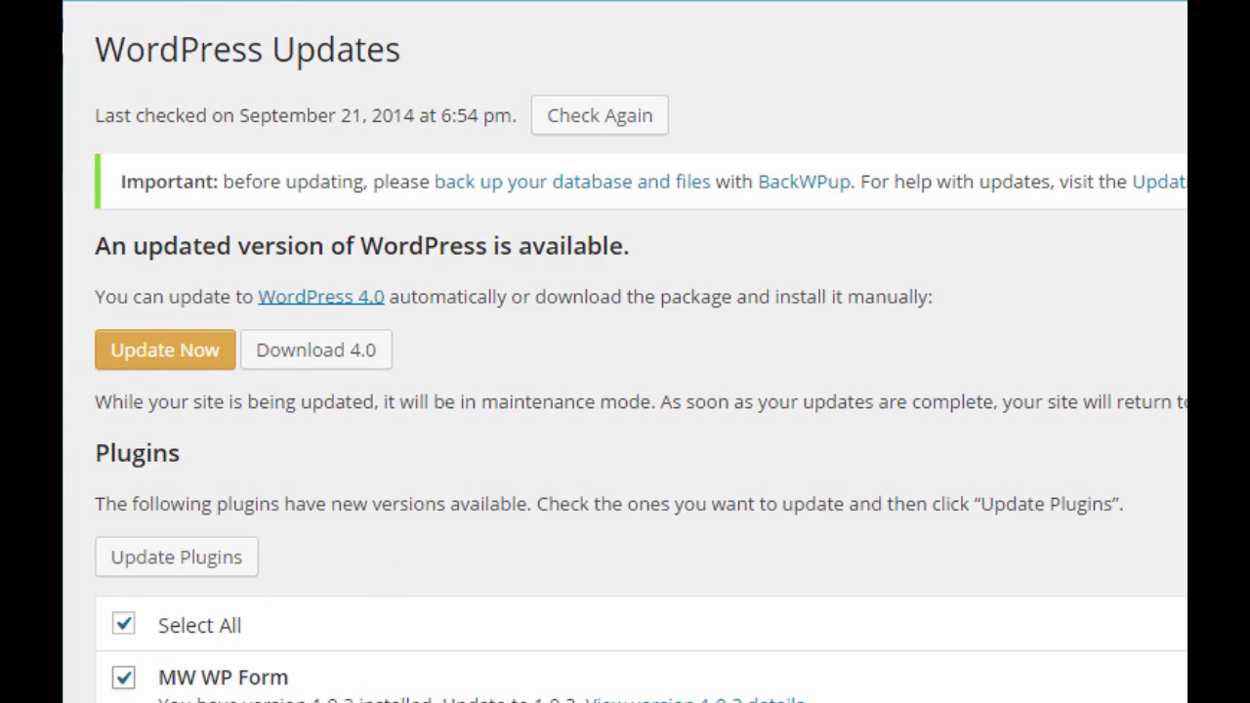
{"action": "scroll", "coordinate": [641, 391], "scroll_direction": "down", "scroll_amount": 8}
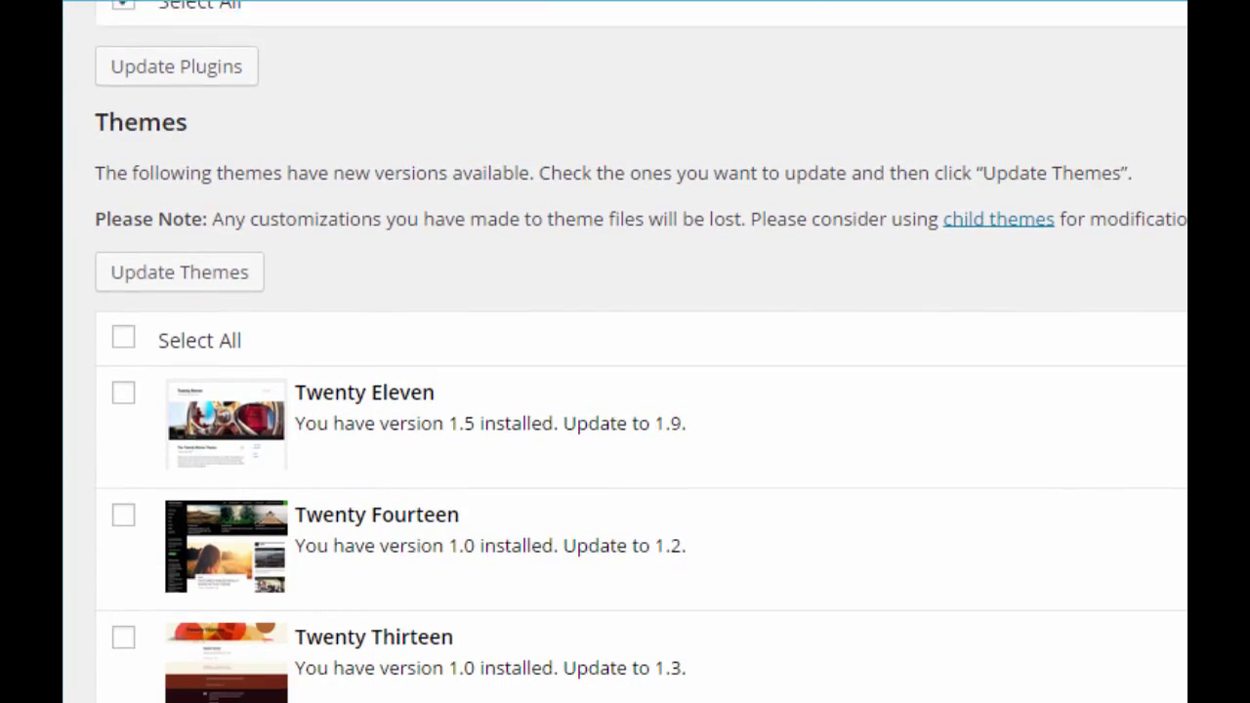
{"action": "left_click", "coordinate": [125, 322]}
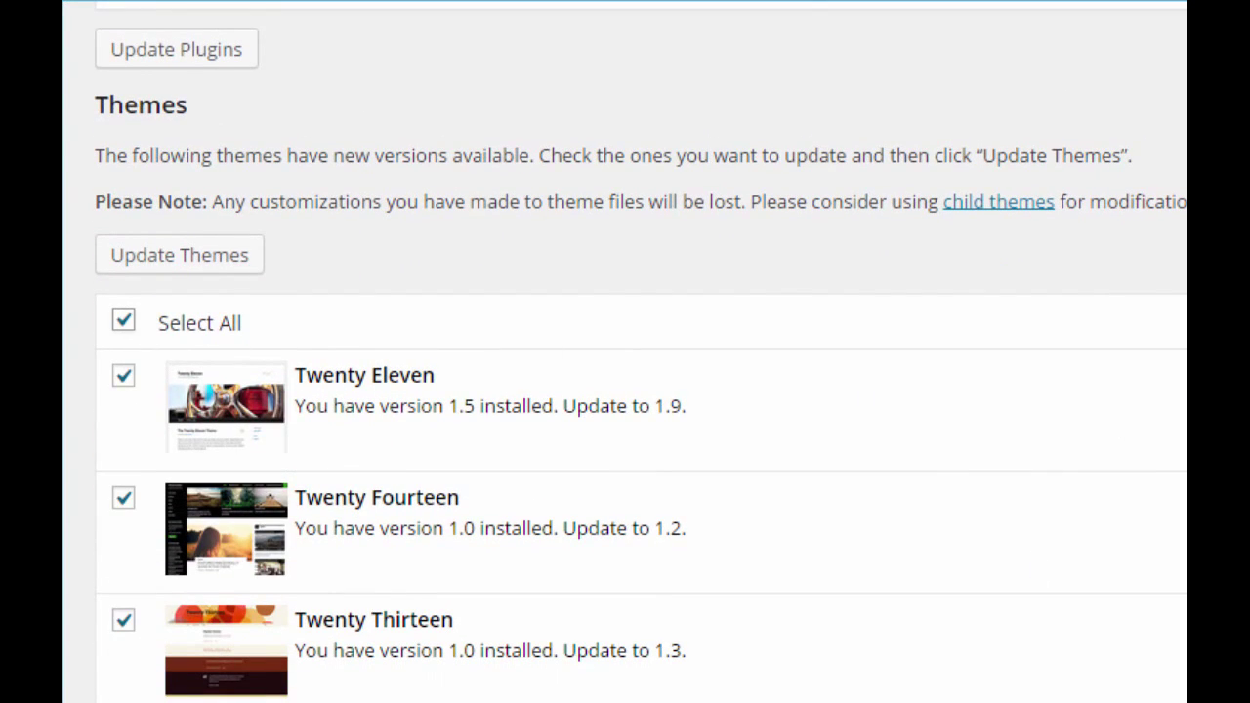
{"action": "scroll", "coordinate": [640, 390], "scroll_direction": "up", "scroll_amount": 6}
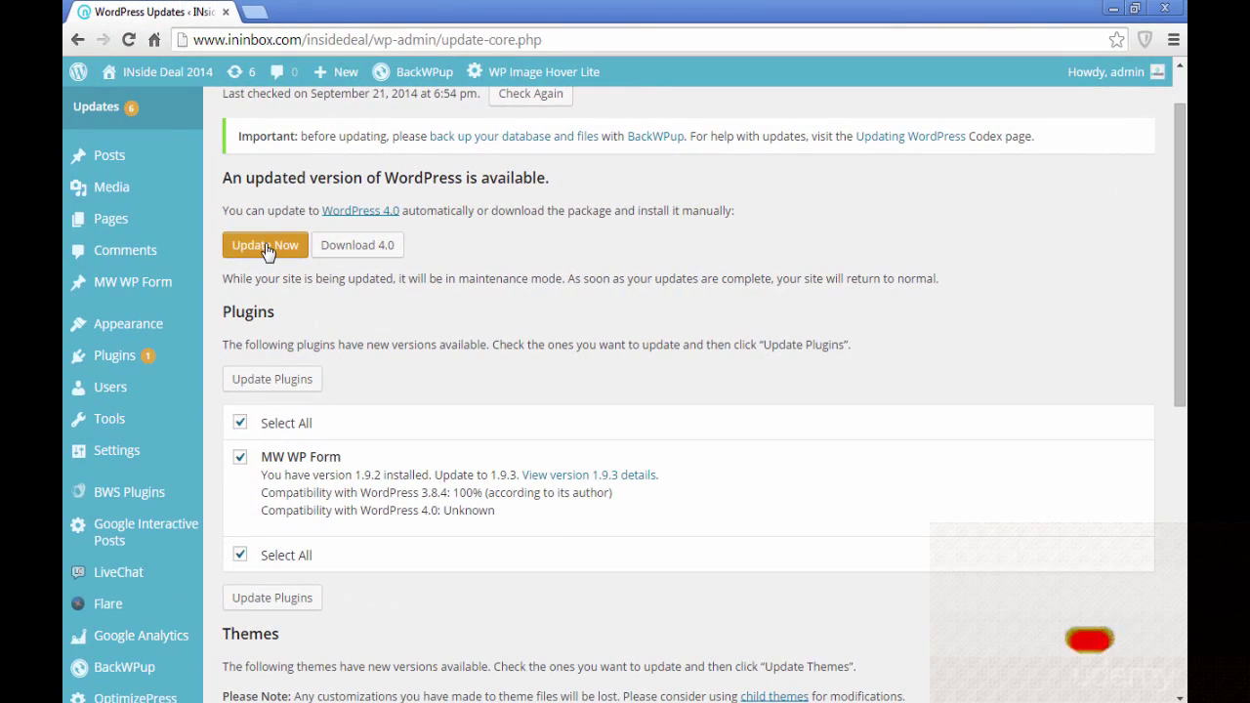
Update WordPress to version 4.0 and log back in as admin with the account password
{"action": "left_click", "coordinate": [266, 248]}
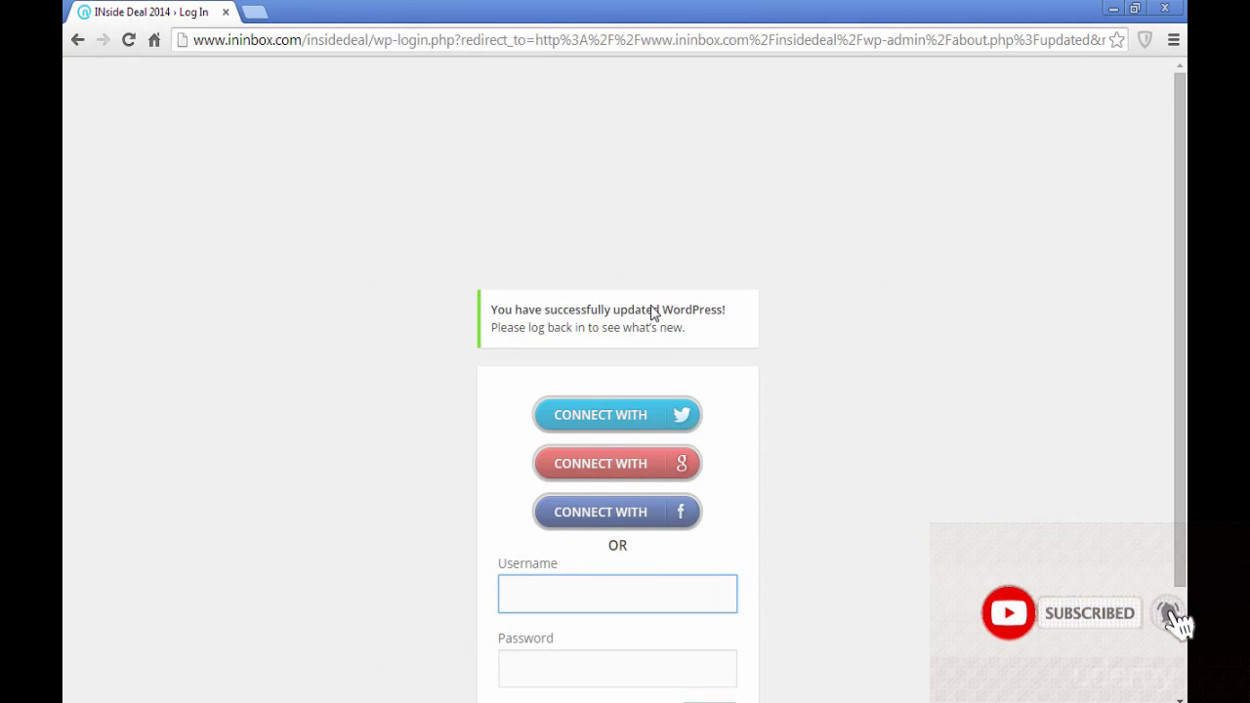
{"action": "type", "text": "adm"}
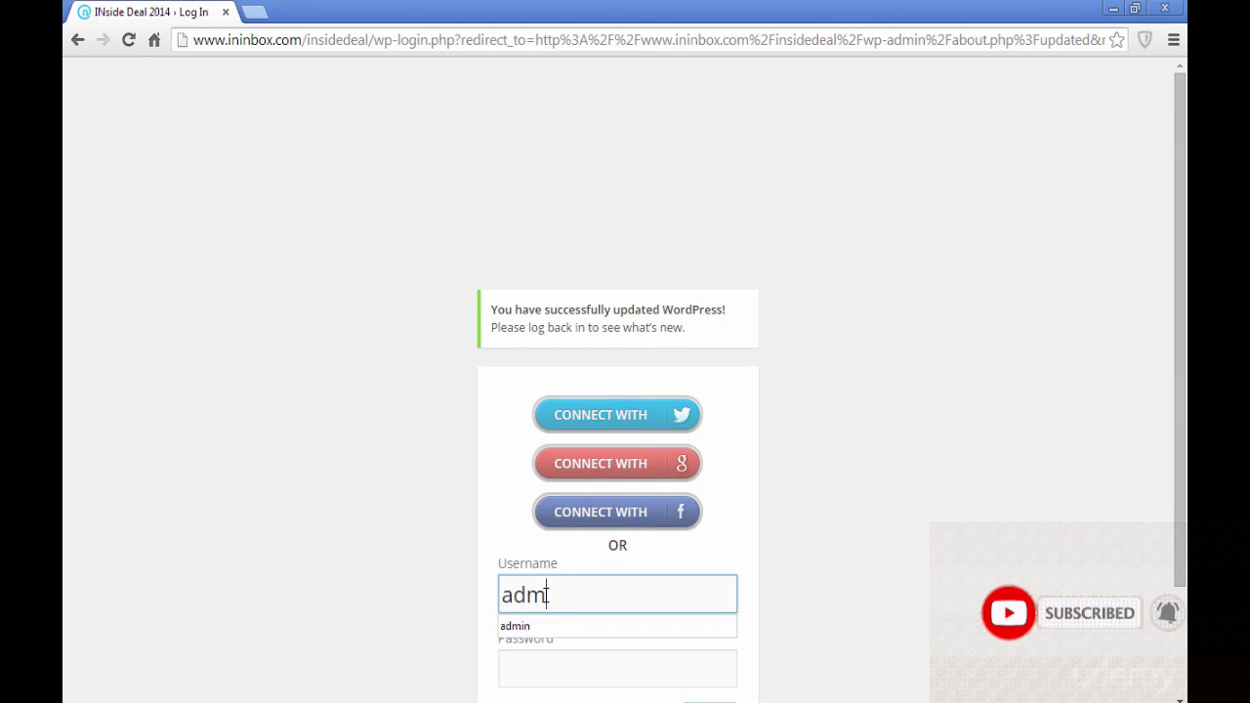
{"action": "type", "text": "in"}
{"action": "key", "text": "Tab"}
{"action": "type", "text": "*******"}
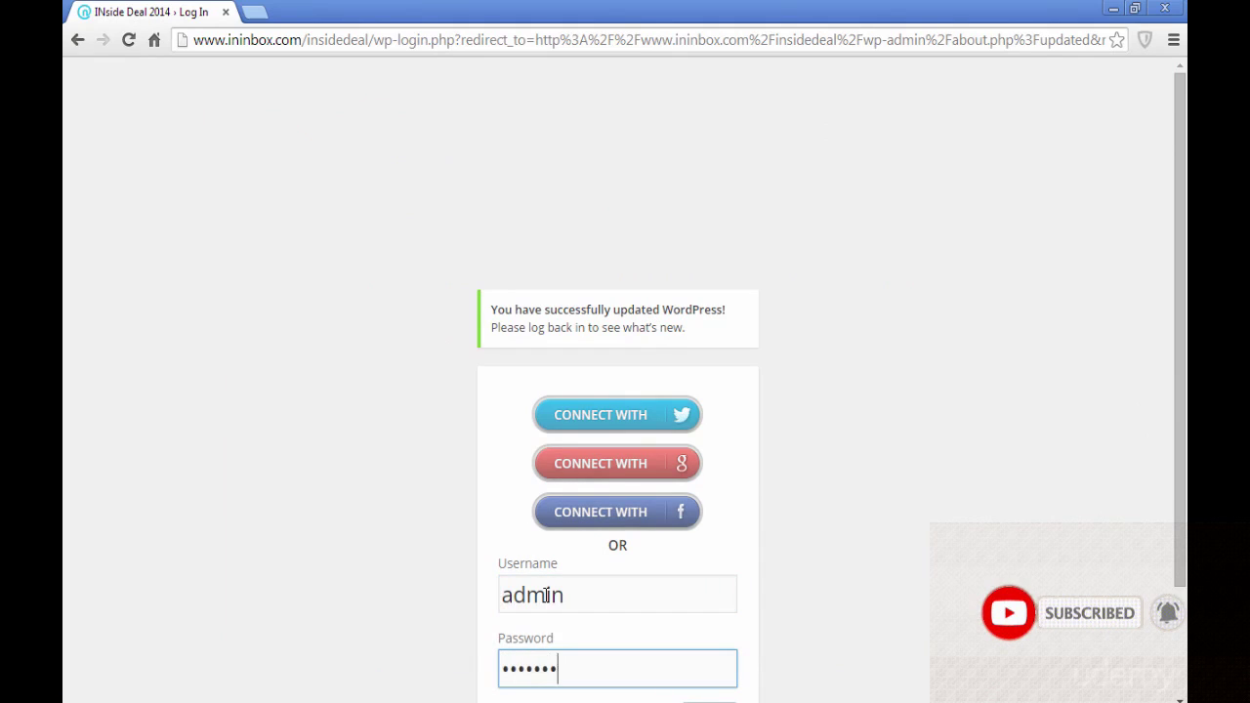
{"action": "type", "text": "******"}
{"action": "key", "text": "Return"}
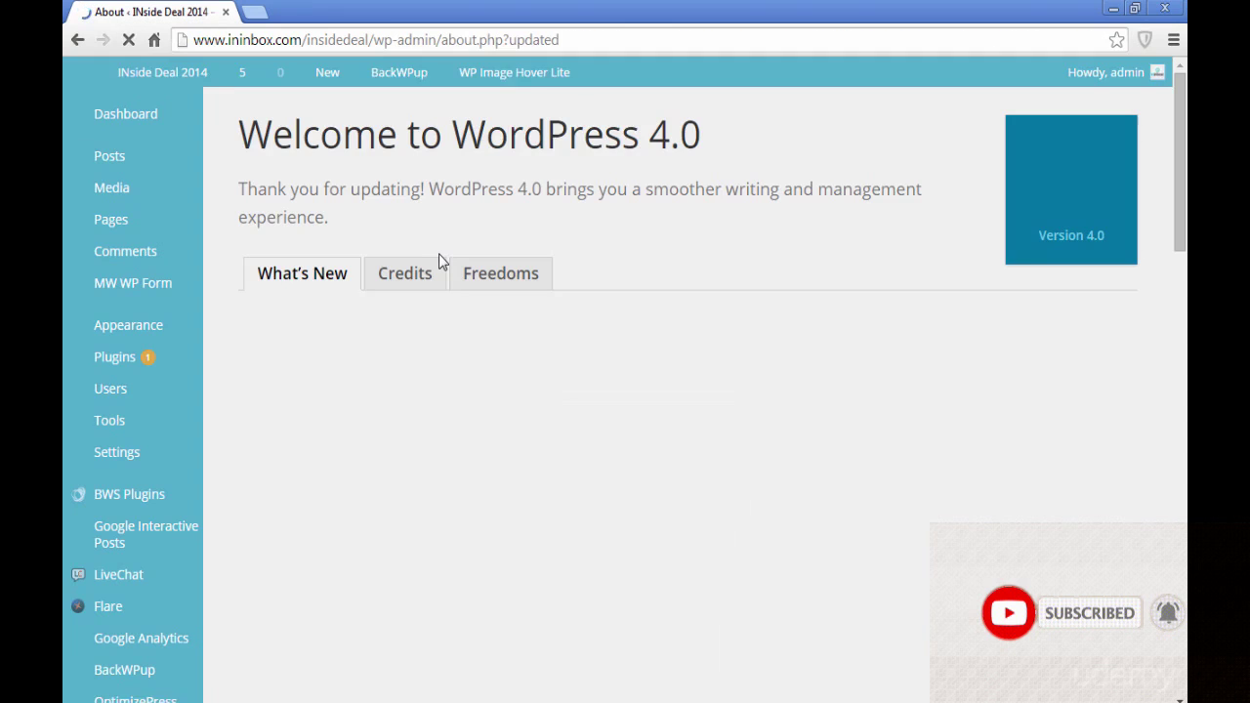